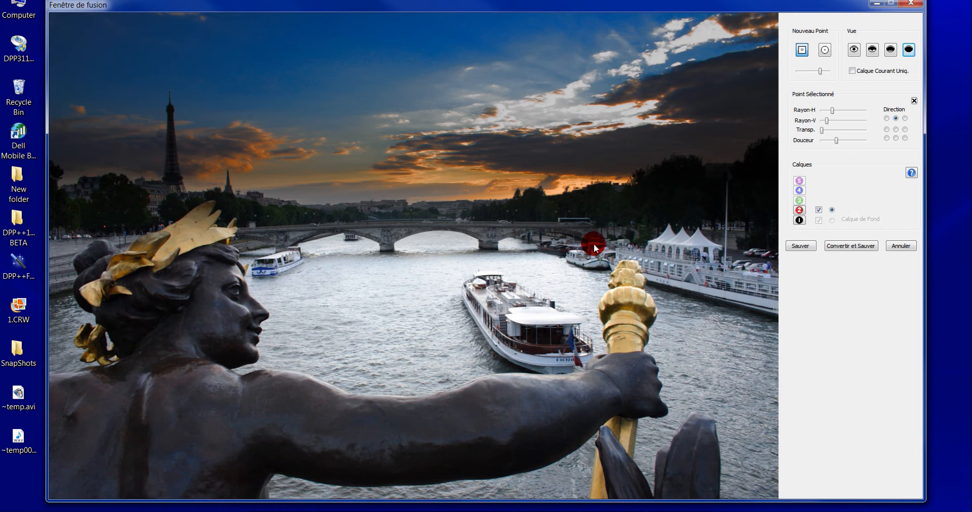
Save the current two-layer fusion and load the settings of snapshot 1 back onto the photo
{"action": "left_click", "coordinate": [799, 220]}
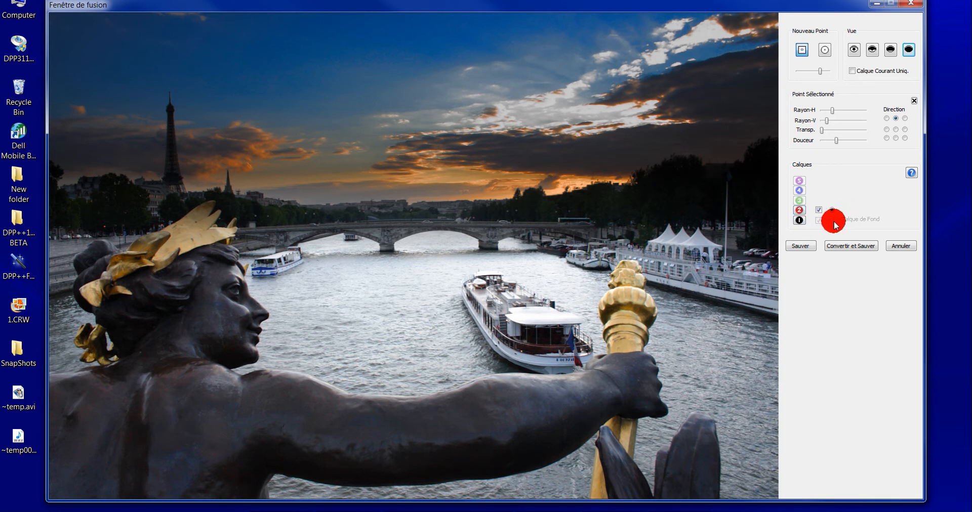
{"action": "left_click", "coordinate": [799, 246]}
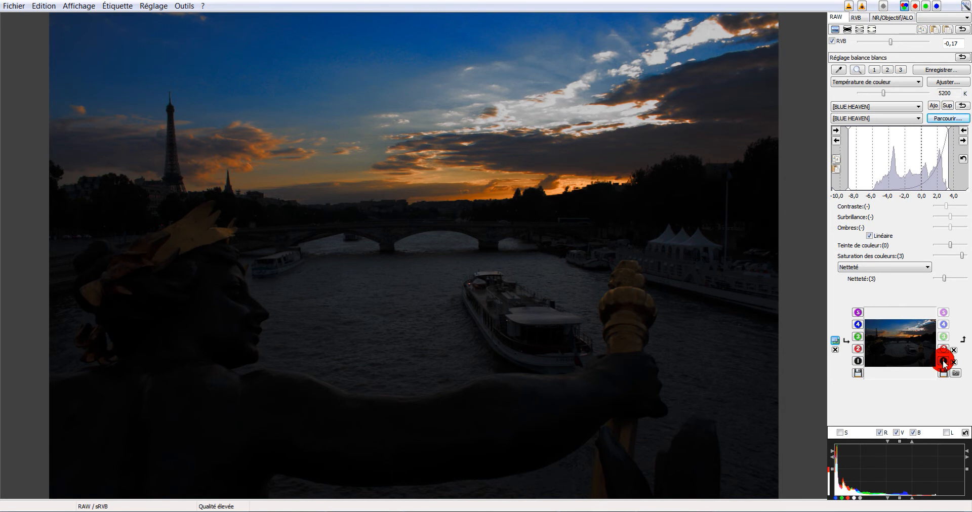
{"action": "left_click", "coordinate": [943, 362]}
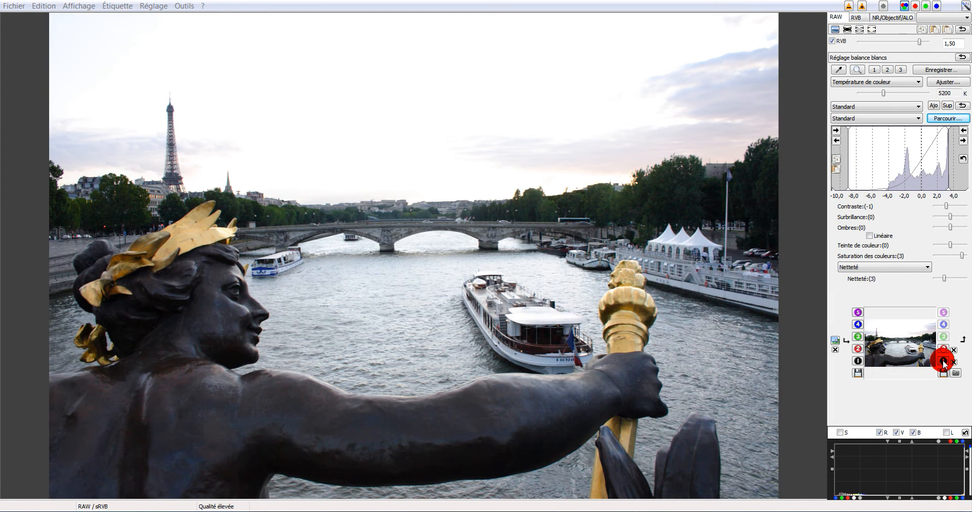
Set the RAW brightness to 2,00 and store the recipe as snapshot 3, replacing the existing 1.CRW_SnapShot3.vrd
{"action": "left_click", "coordinate": [858, 338]}
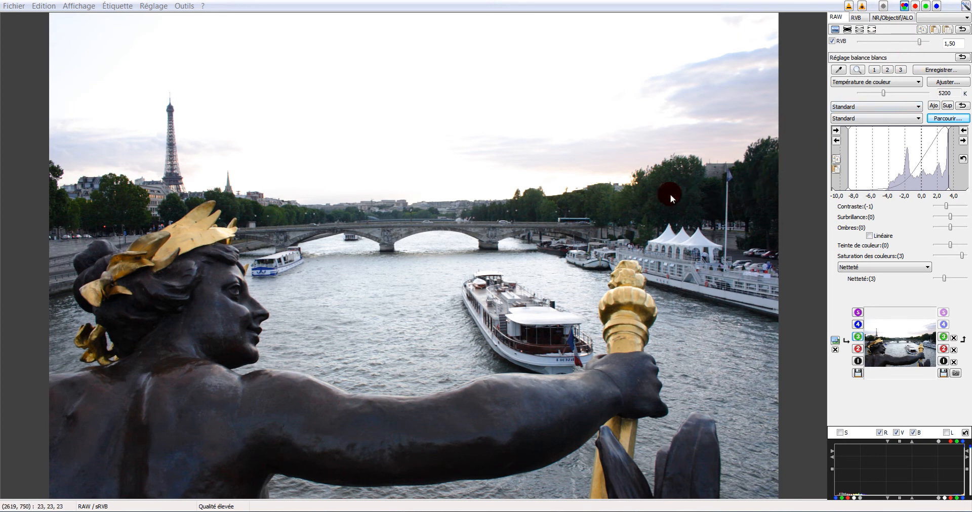
{"action": "left_click_drag", "start_coordinate": [920, 39], "coordinate": [932, 46]}
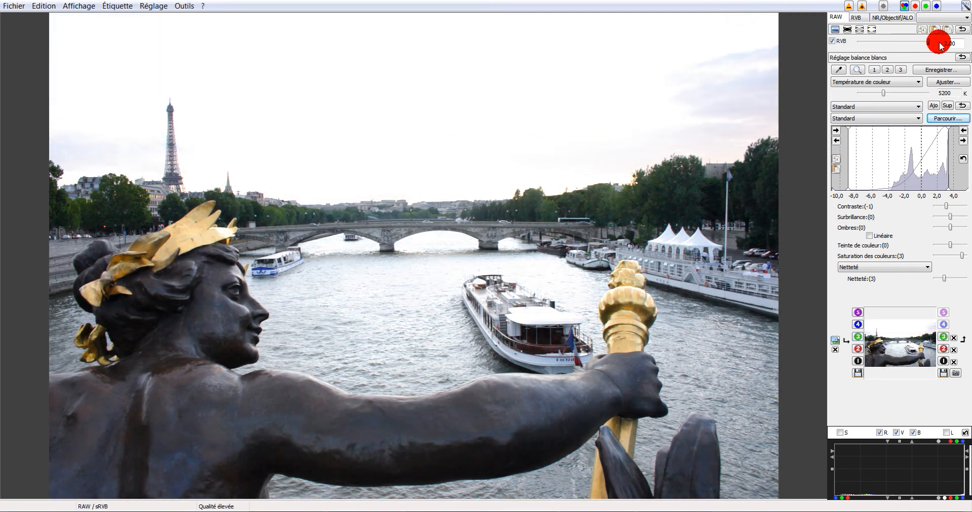
{"action": "left_click", "coordinate": [858, 335]}
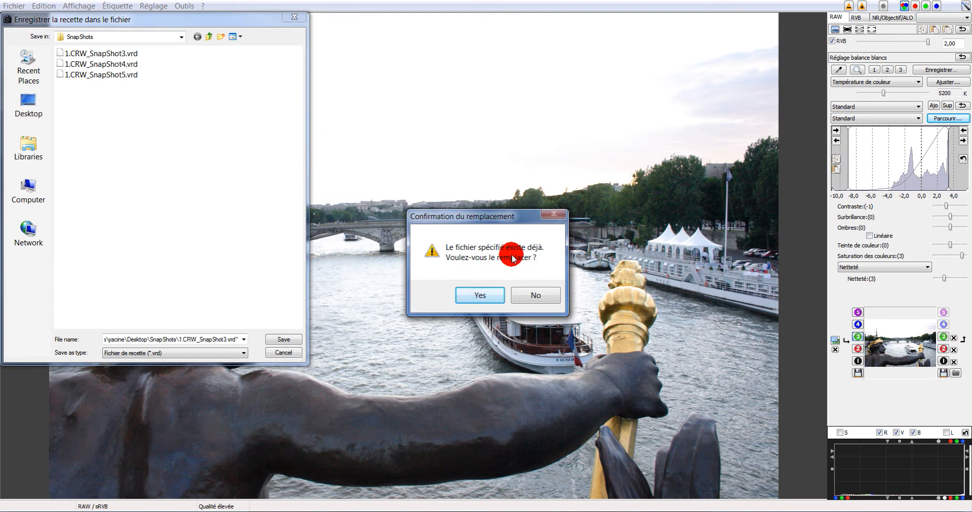
{"action": "left_click", "coordinate": [475, 296]}
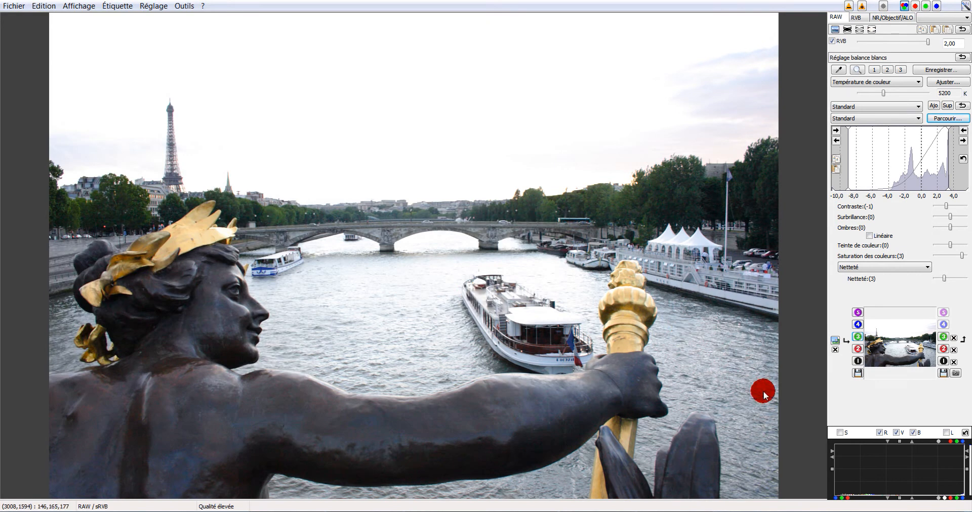
Open the fusion window, make layer 3 the current layer and preview its image
{"action": "left_click", "coordinate": [834, 341]}
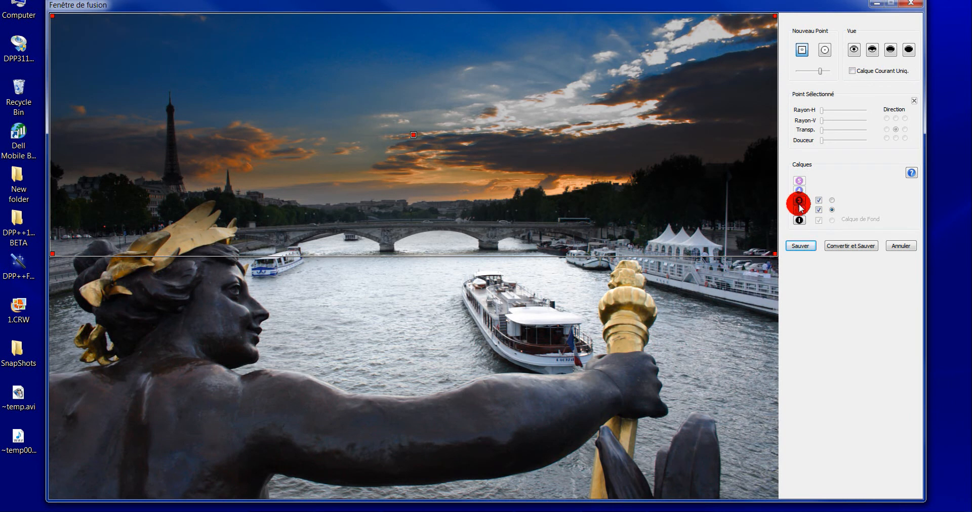
{"action": "left_click", "coordinate": [833, 201]}
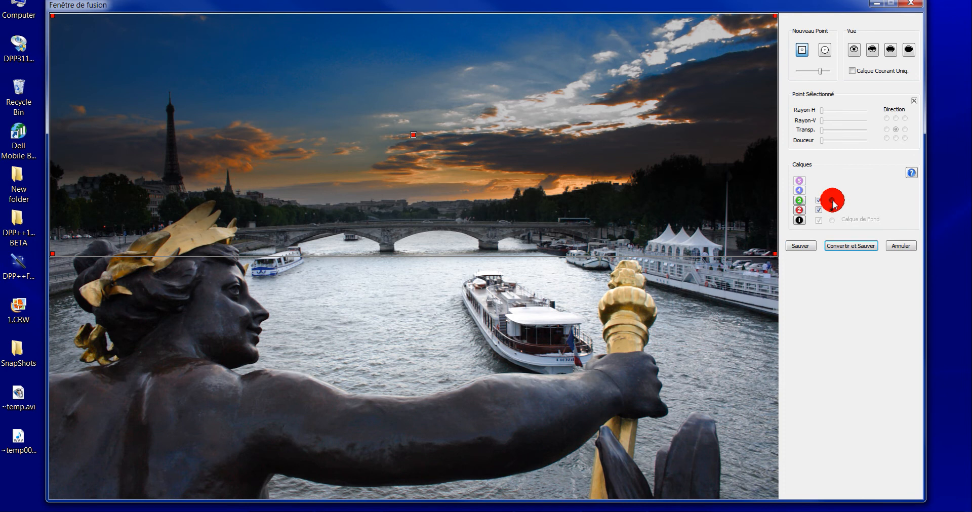
{"action": "left_click", "coordinate": [800, 203]}
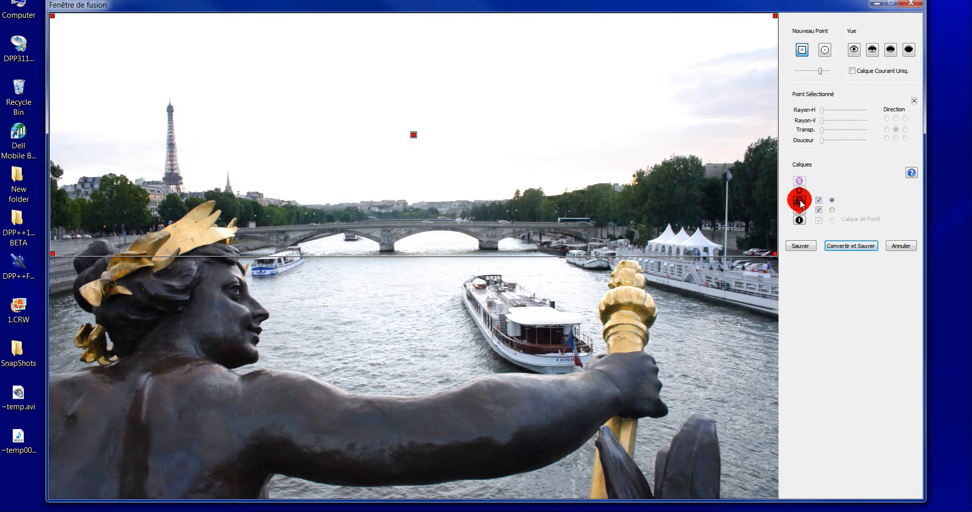
{"action": "left_click", "coordinate": [800, 203]}
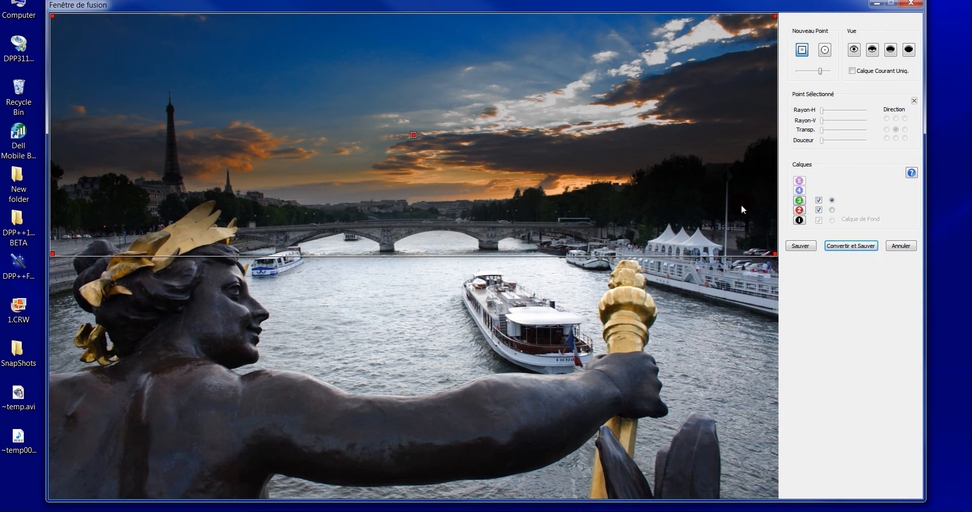
Hide the fusion point outlines and compare layer 3 alone with the merged image
{"action": "left_click", "coordinate": [909, 49]}
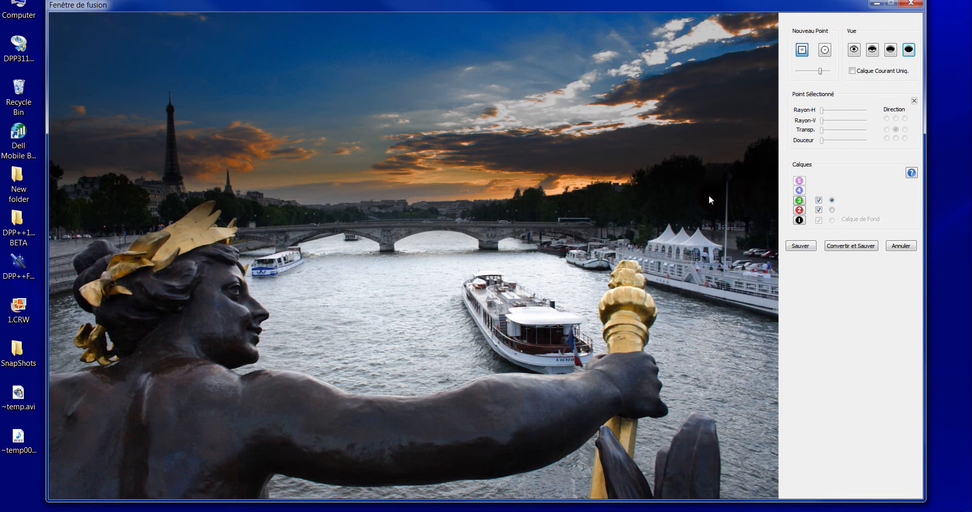
{"action": "left_click", "coordinate": [800, 201]}
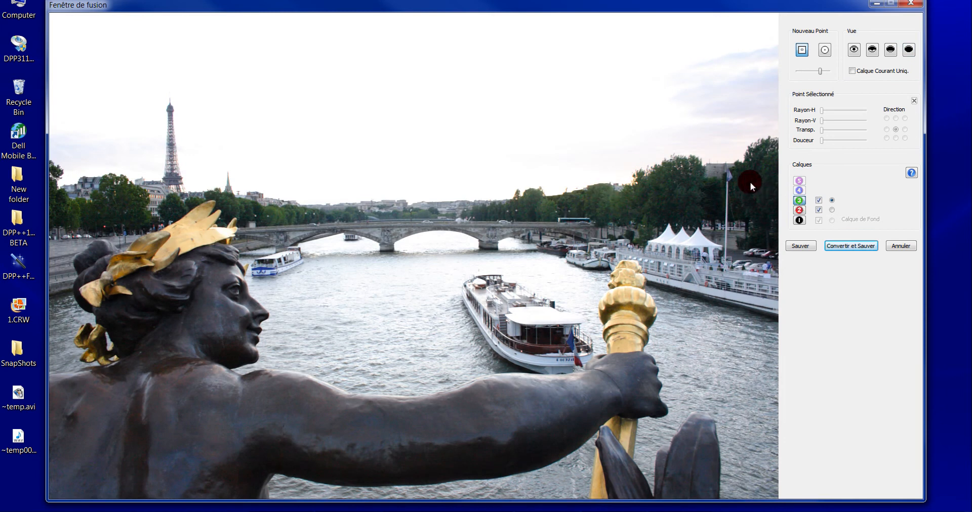
{"action": "left_click", "coordinate": [801, 201]}
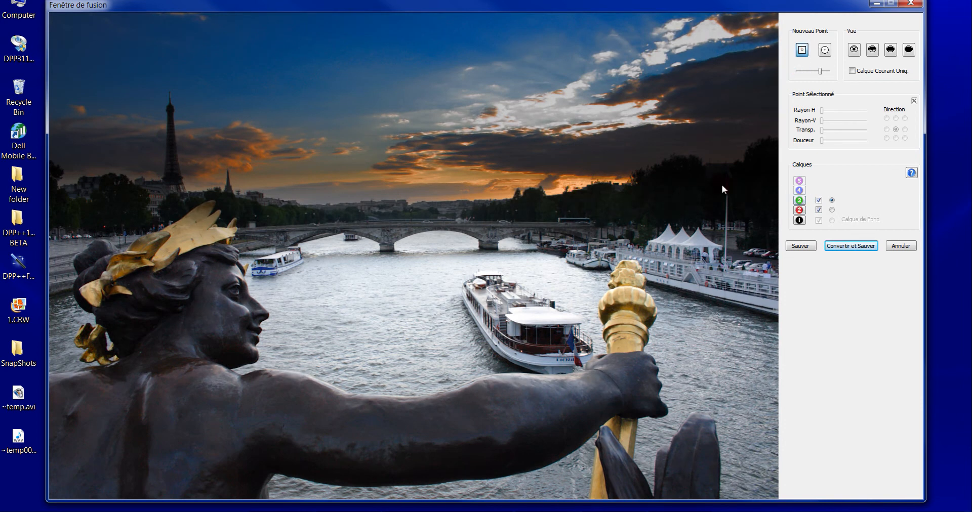
Add a circular fusion point on layer 3 over the right-bank trees, widen it into a horizontal ellipse and centre it near the flagpole
{"action": "left_click", "coordinate": [825, 51]}
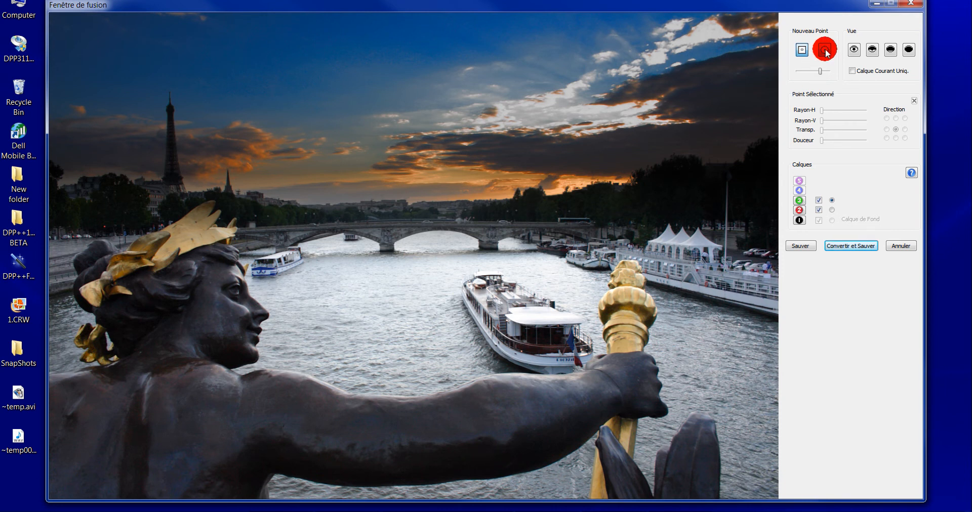
{"action": "left_click", "coordinate": [614, 192]}
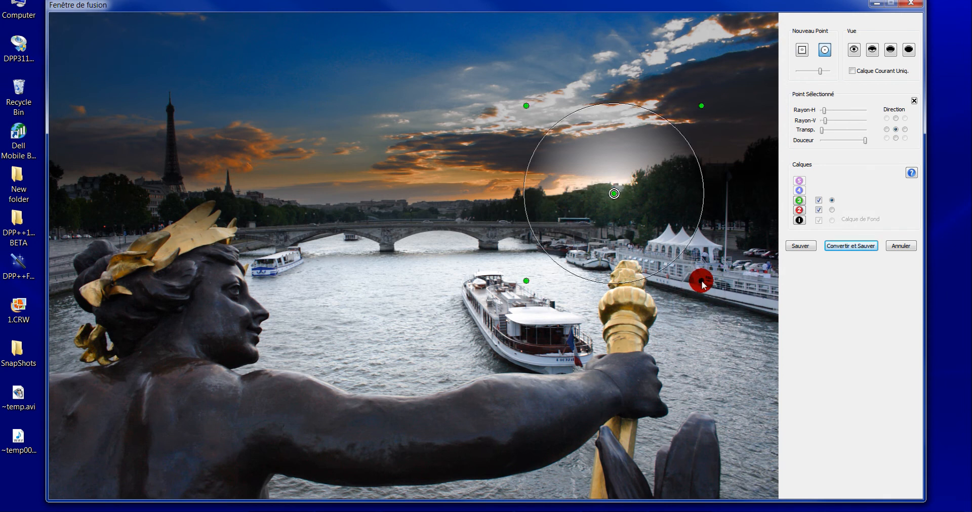
{"action": "left_click_drag", "start_coordinate": [701, 282], "coordinate": [779, 288]}
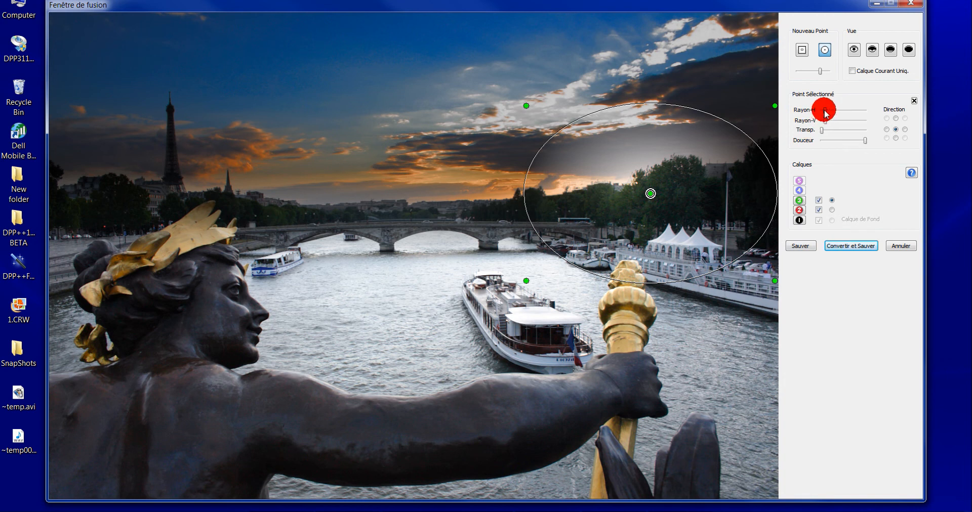
{"action": "left_click_drag", "start_coordinate": [828, 114], "coordinate": [833, 115]}
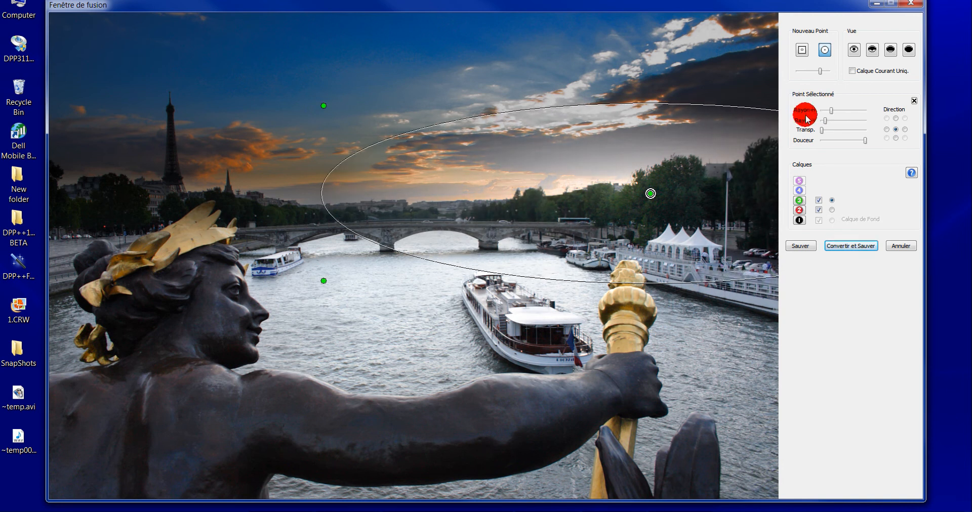
{"action": "left_click_drag", "start_coordinate": [651, 195], "coordinate": [716, 200]}
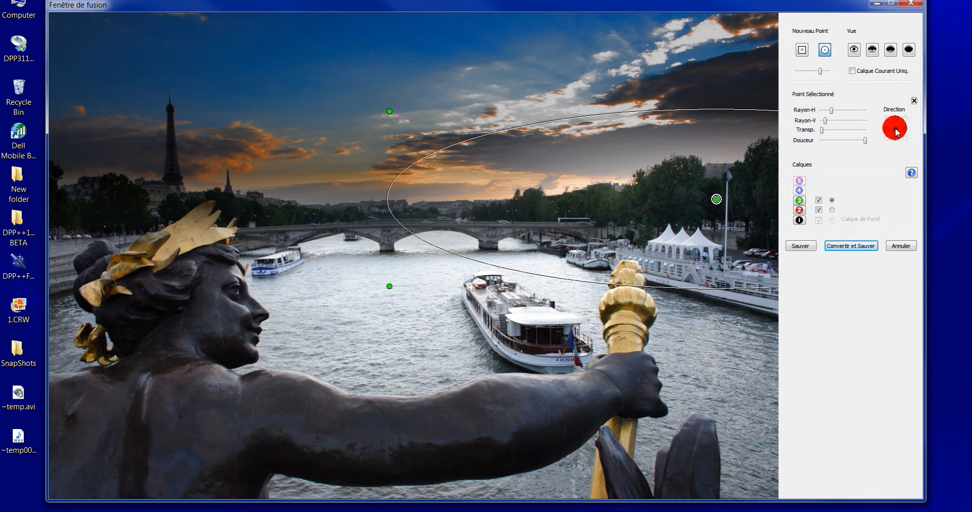
{"action": "left_click_drag", "start_coordinate": [717, 203], "coordinate": [728, 201]}
Slightly reduce the softness (Douceur) of the fusion point over the right-bank trees
{"action": "left_click", "coordinate": [805, 166]}
{"action": "left_click", "coordinate": [865, 141]}
{"action": "mouse_move", "coordinate": [866, 143]}
{"action": "left_mouse_down"}
{"action": "mouse_move", "coordinate": [836, 146]}
{"action": "mouse_move", "coordinate": [859, 156]}
{"action": "left_mouse_up"}
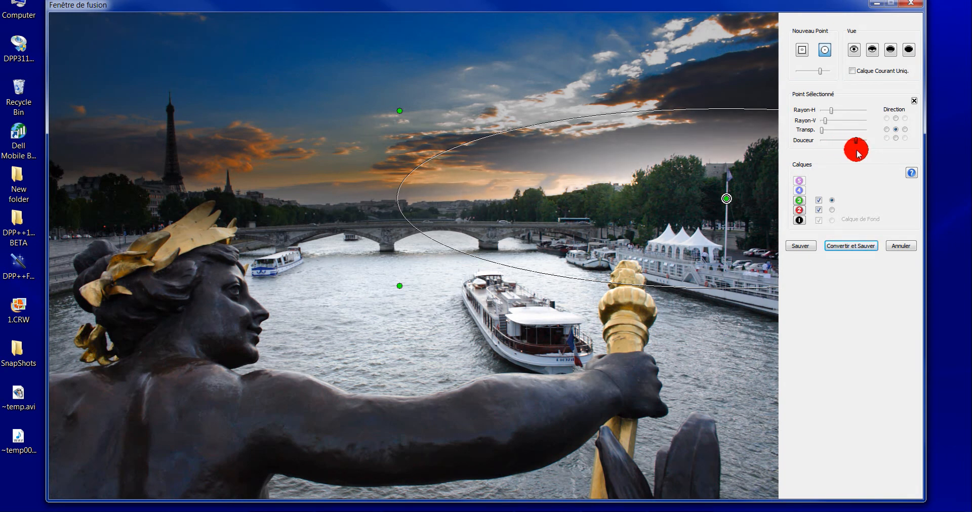
Add a second circular point over the left bank below the Eiffel Tower, flatten and widen it, and centre it above the statue's head
{"action": "left_click", "coordinate": [143, 200]}
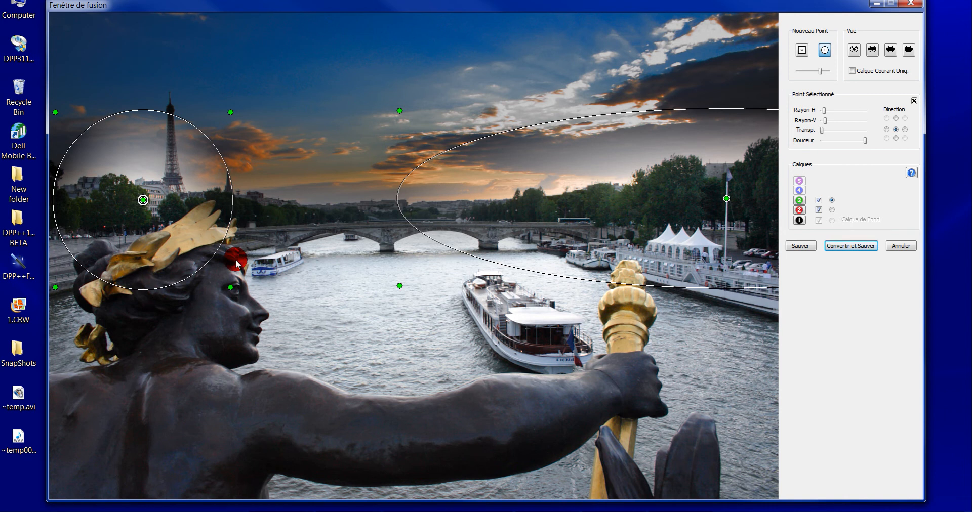
{"action": "left_click_drag", "start_coordinate": [230, 111], "coordinate": [335, 167]}
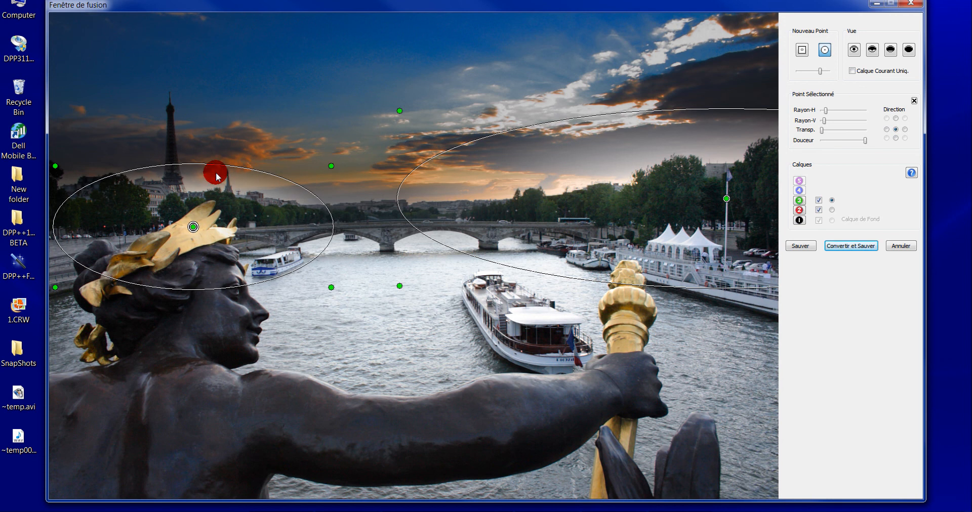
{"action": "left_click_drag", "start_coordinate": [825, 110], "coordinate": [829, 111]}
{"action": "left_click_drag", "start_coordinate": [193, 227], "coordinate": [158, 225]}
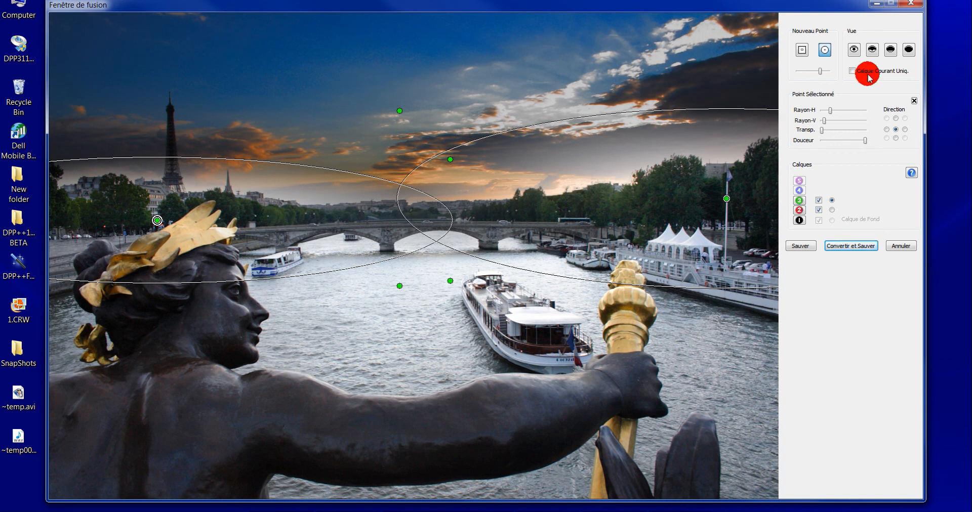
Hide the point outlines and turn layers 3 and 2 off and on in turn to compare their effect on the fusion
{"action": "left_click", "coordinate": [909, 50]}
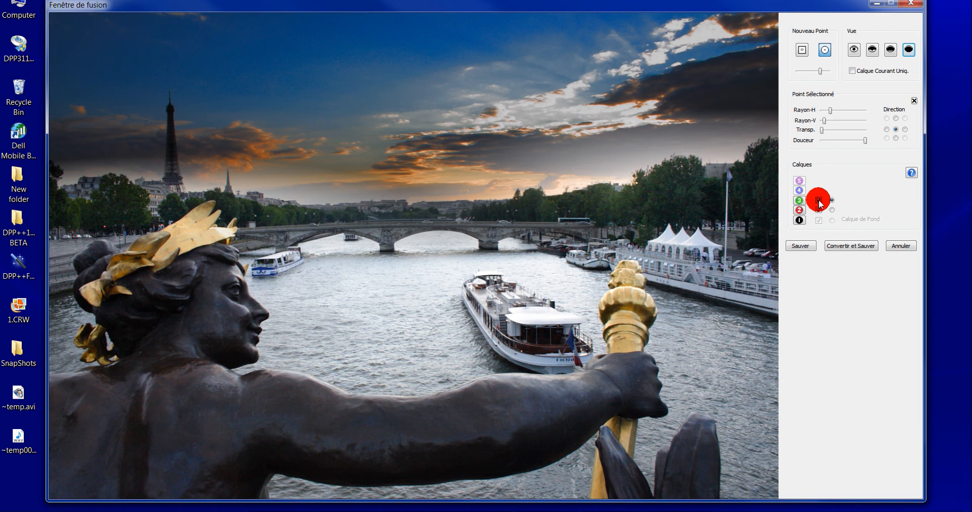
{"action": "left_click", "coordinate": [818, 201]}
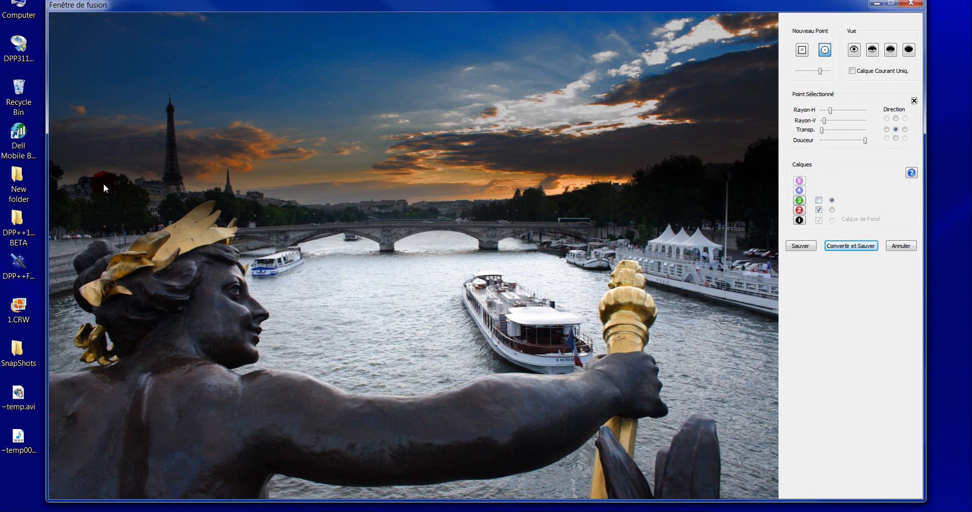
{"action": "left_click", "coordinate": [820, 201]}
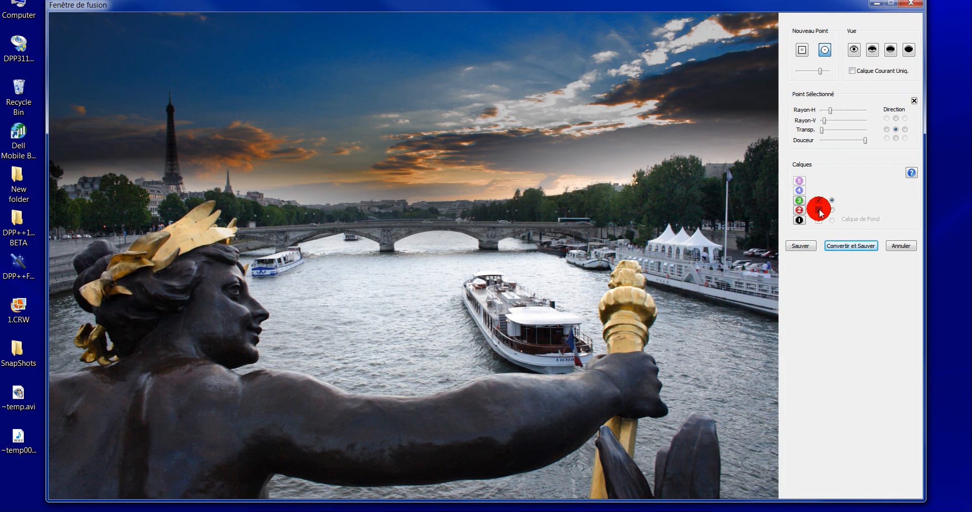
{"action": "left_click", "coordinate": [819, 210]}
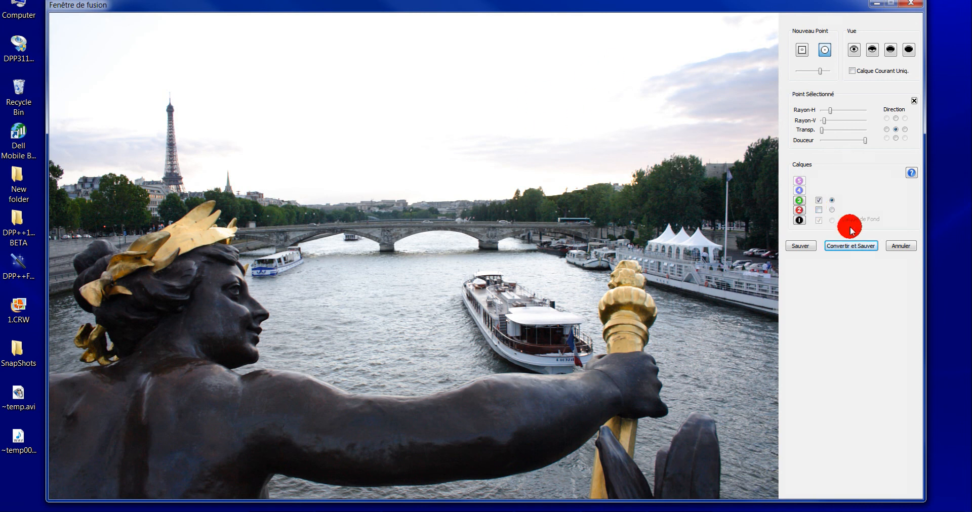
{"action": "left_click", "coordinate": [819, 210]}
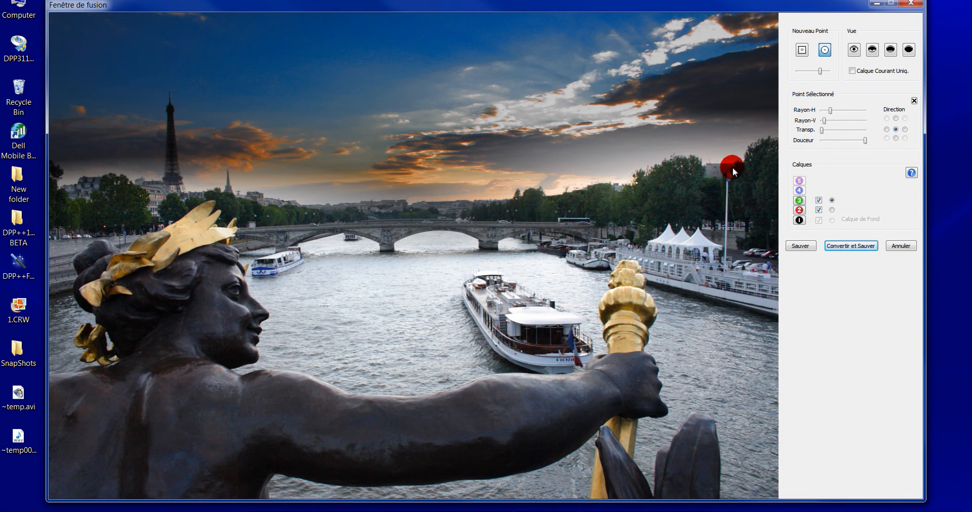
Preview the individual images of layers 3, 2 and 1 in turn
{"action": "left_click", "coordinate": [800, 202]}
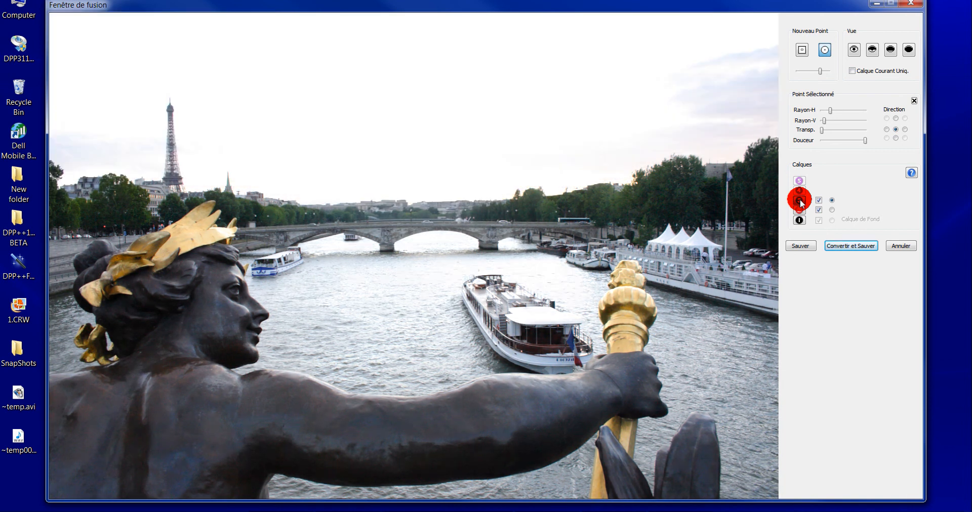
{"action": "left_click", "coordinate": [800, 211]}
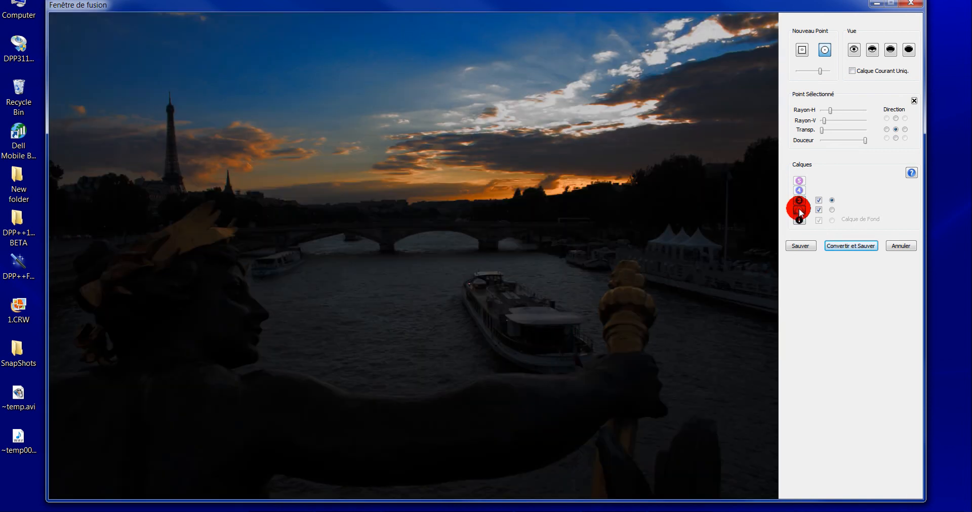
{"action": "left_click", "coordinate": [799, 222]}
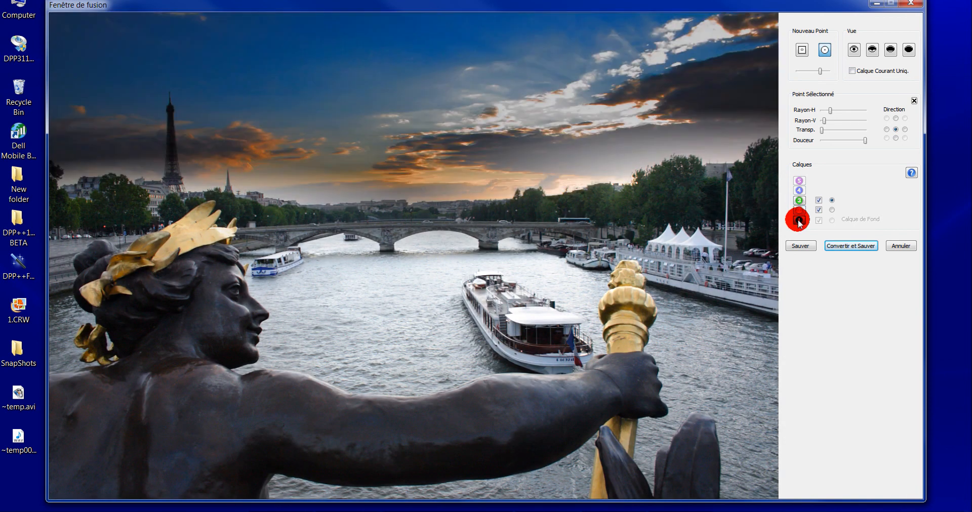